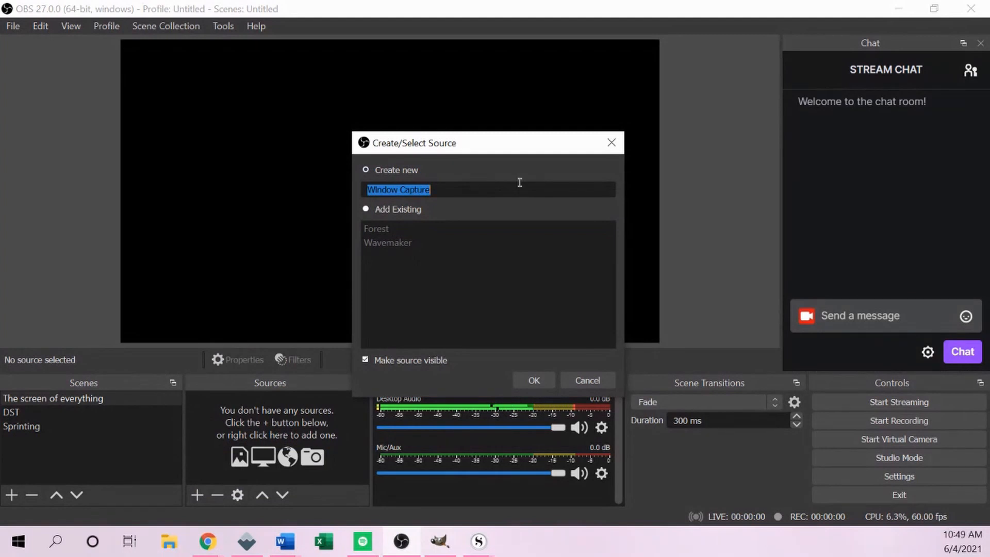
Create a window capture source named Scrivener that captures the A Christmas Demon For Clara Scrivener window
text(Scrivener)
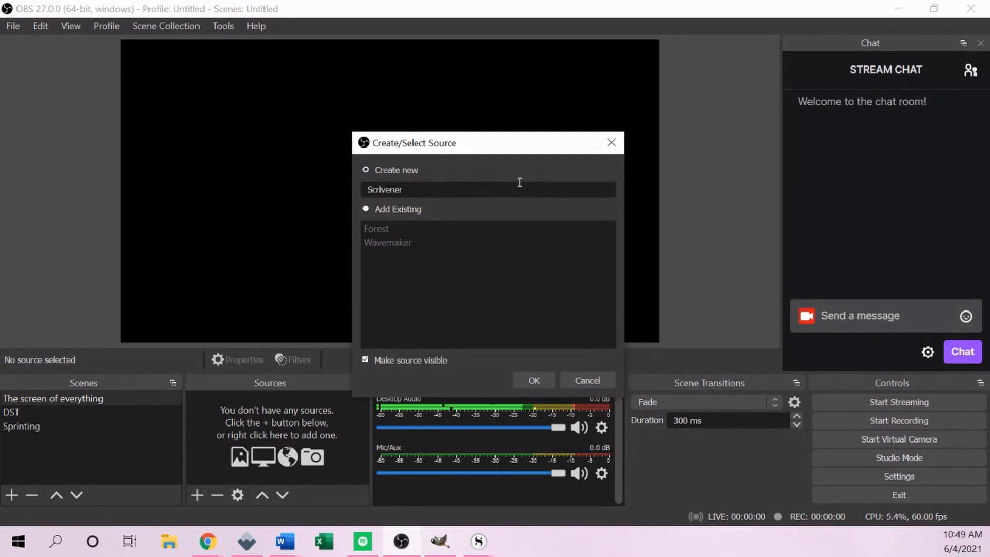
click(535, 380)
click(537, 375)
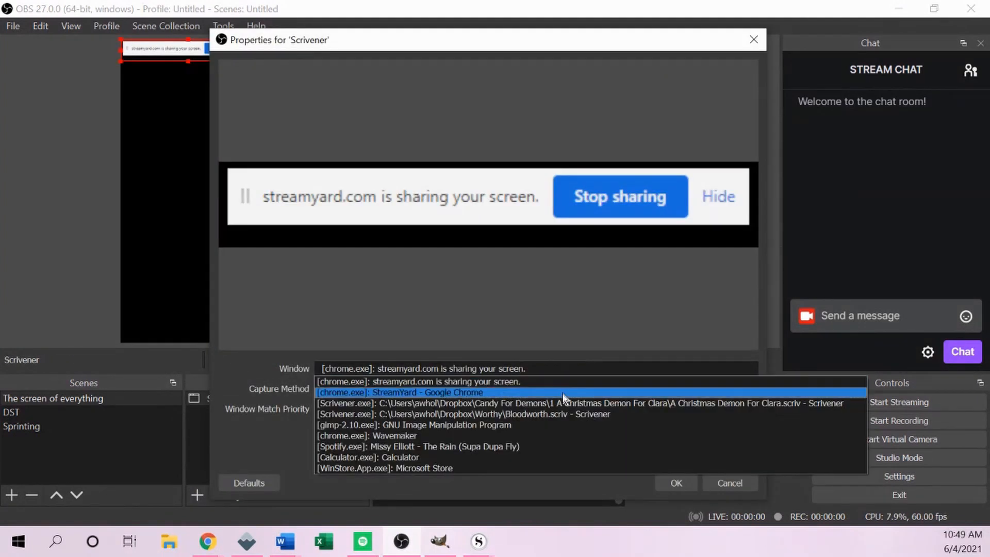
click(564, 404)
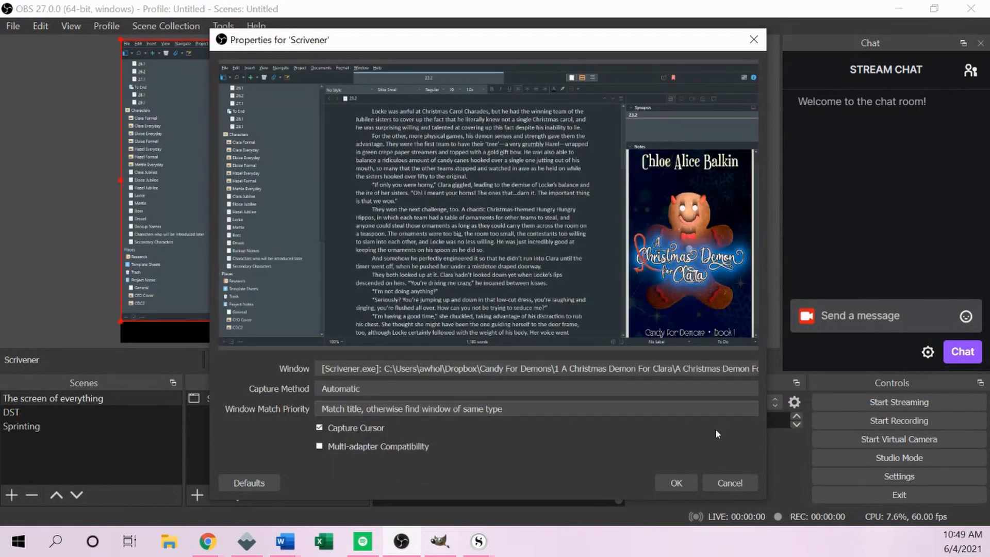
click(676, 482)
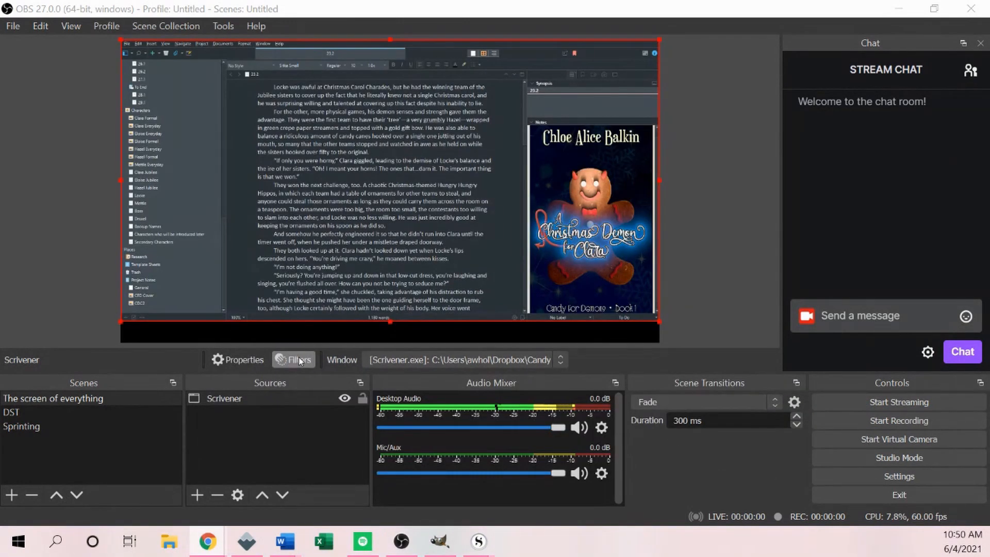
Add an Image Mask/Blend filter with its default name to the Scrivener source
click(299, 361)
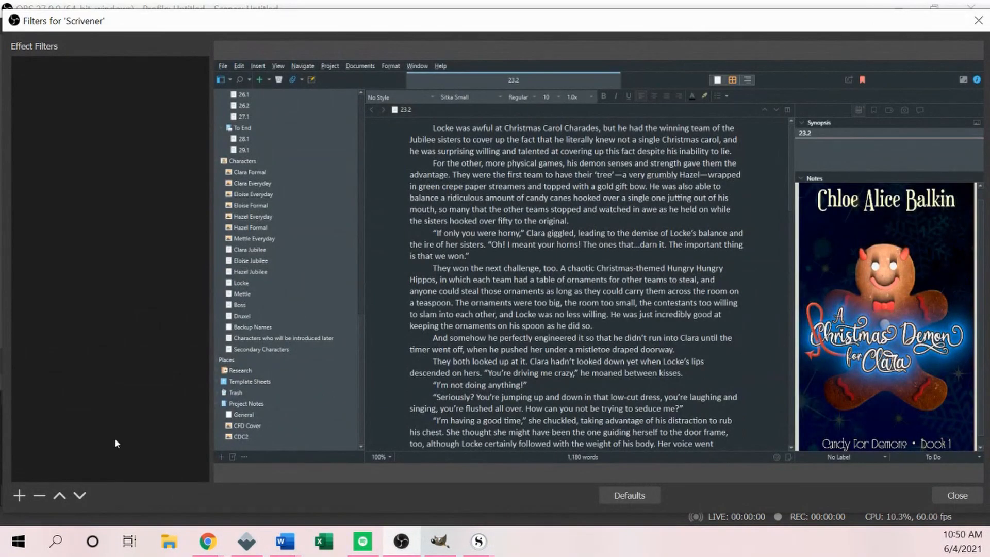
click(18, 495)
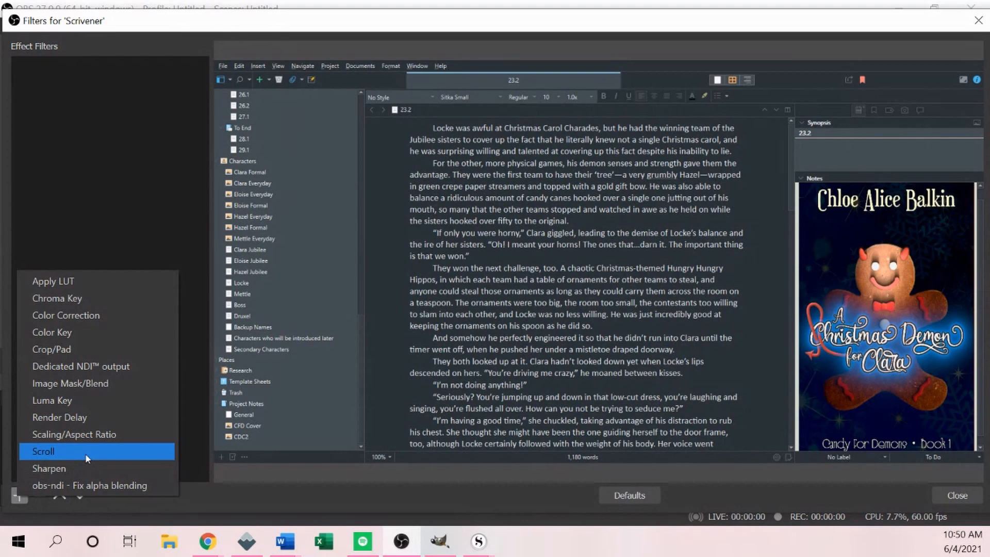
click(115, 385)
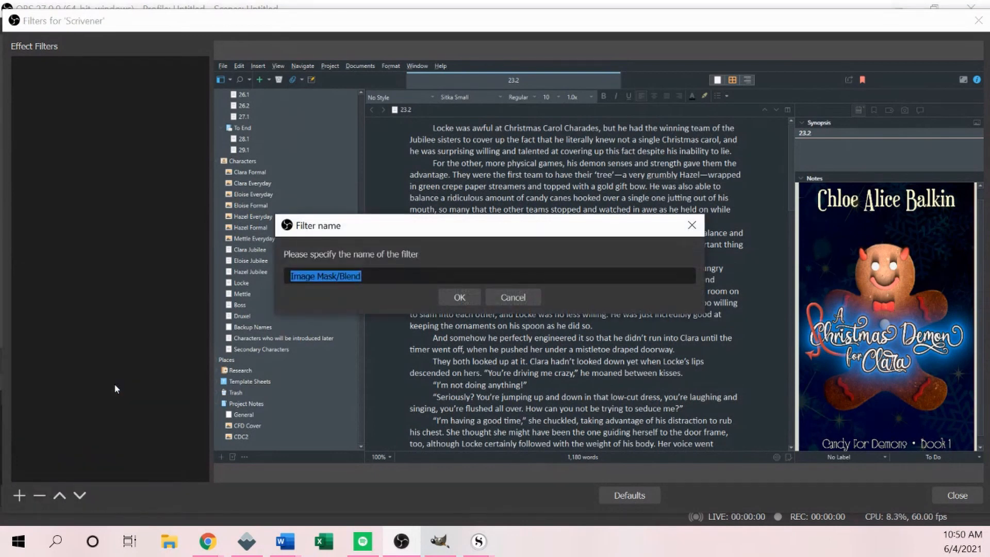
click(458, 297)
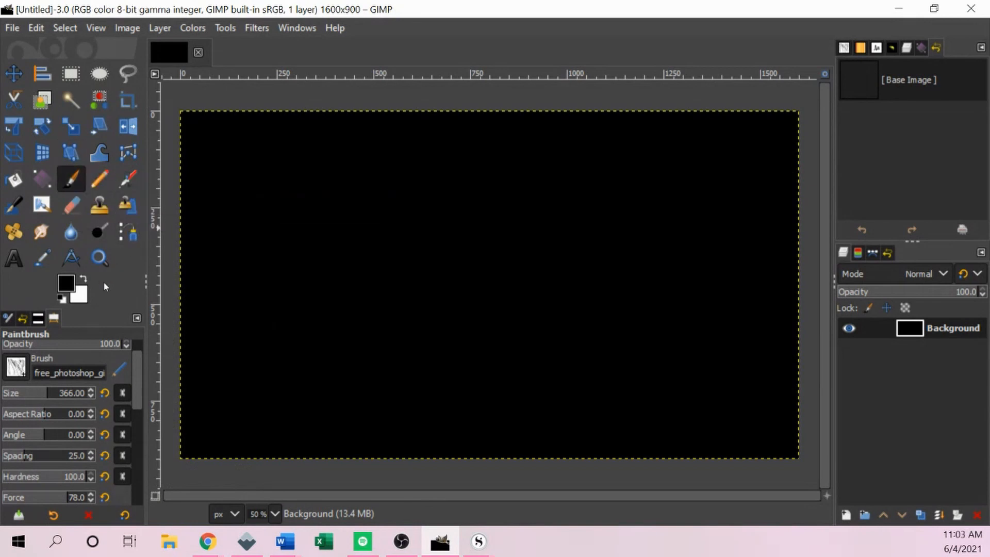
Switch to GIMP and look through the available paintbrush shapes and brush settings
click(17, 368)
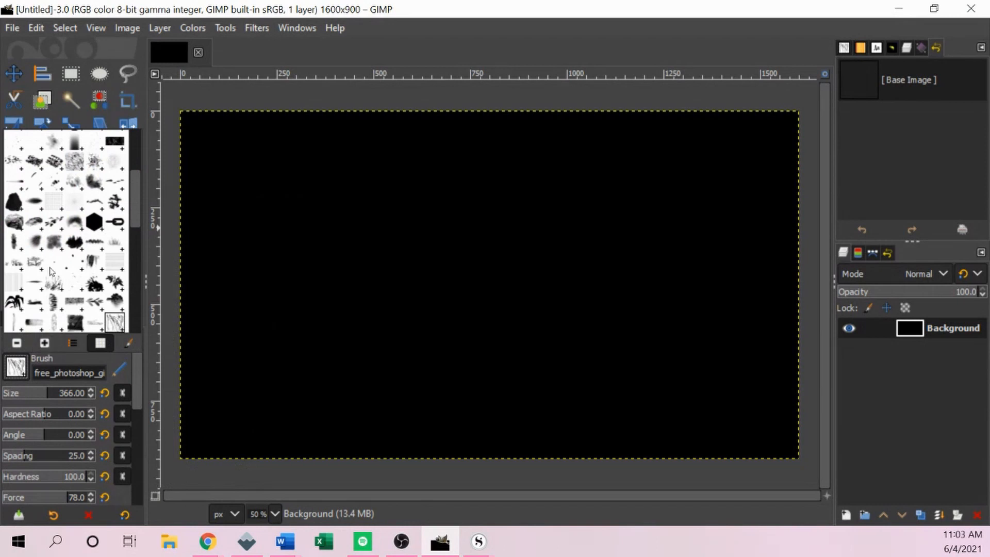
scroll(57, 212, up, 5)
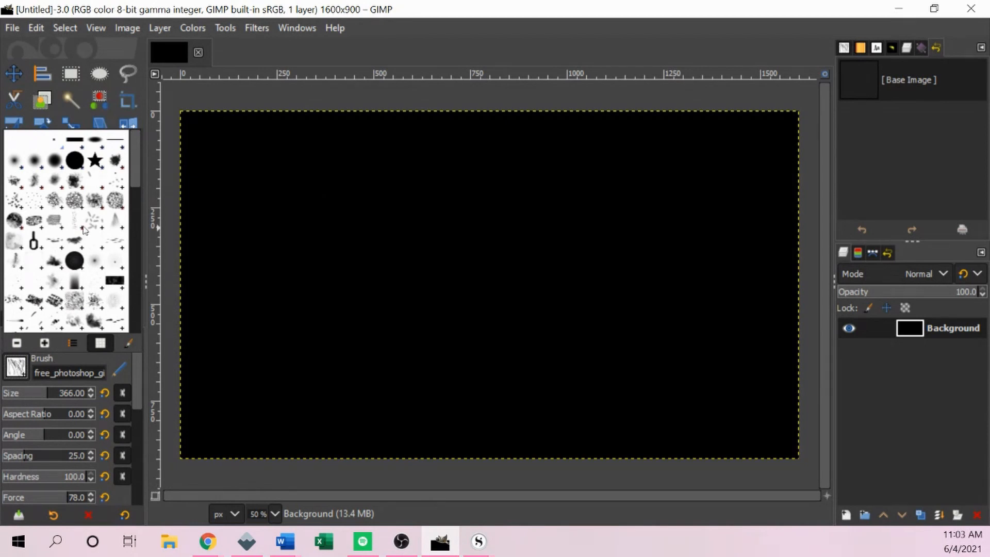
scroll(91, 247, down, 5)
scroll(91, 247, down, 5)
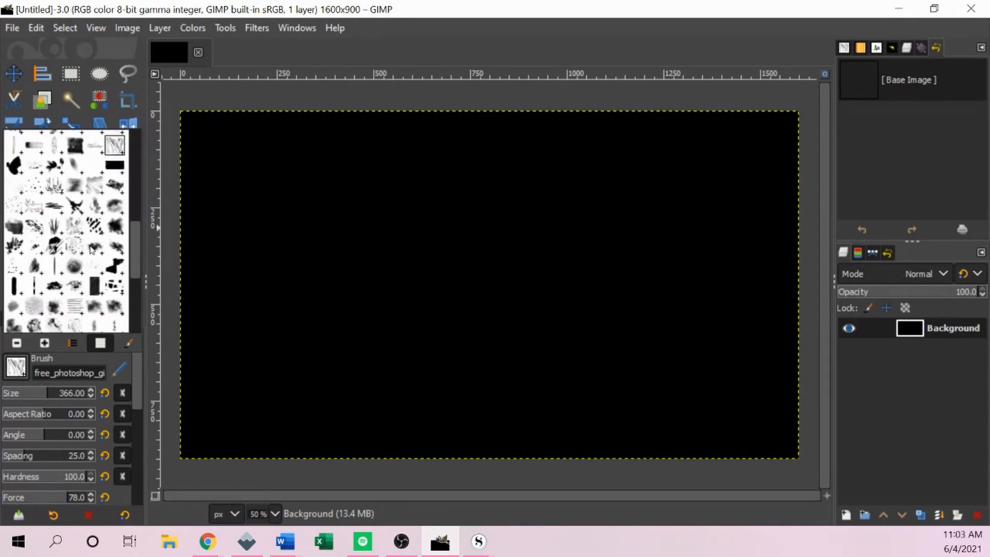
scroll(67, 219, up, 5)
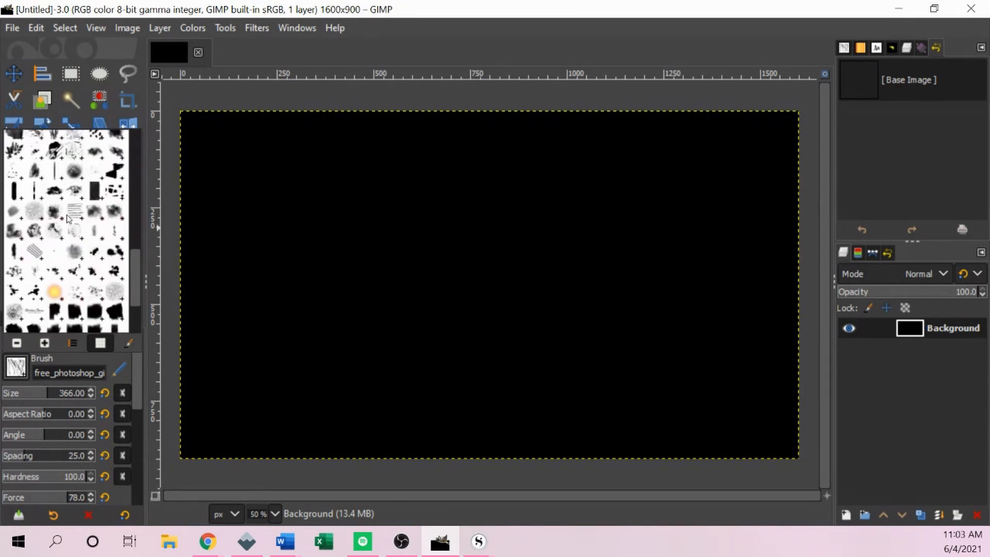
click(59, 394)
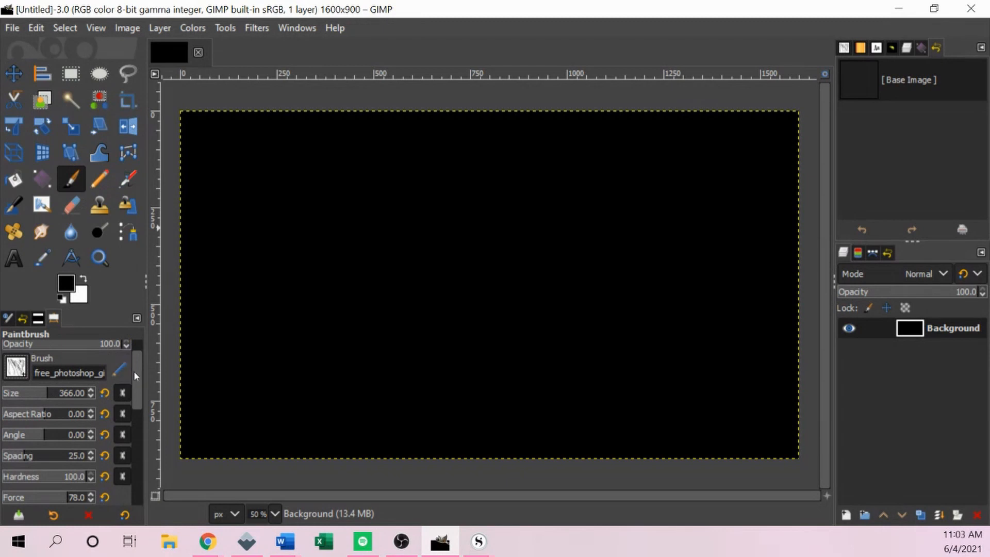
drag(137, 376, 122, 428)
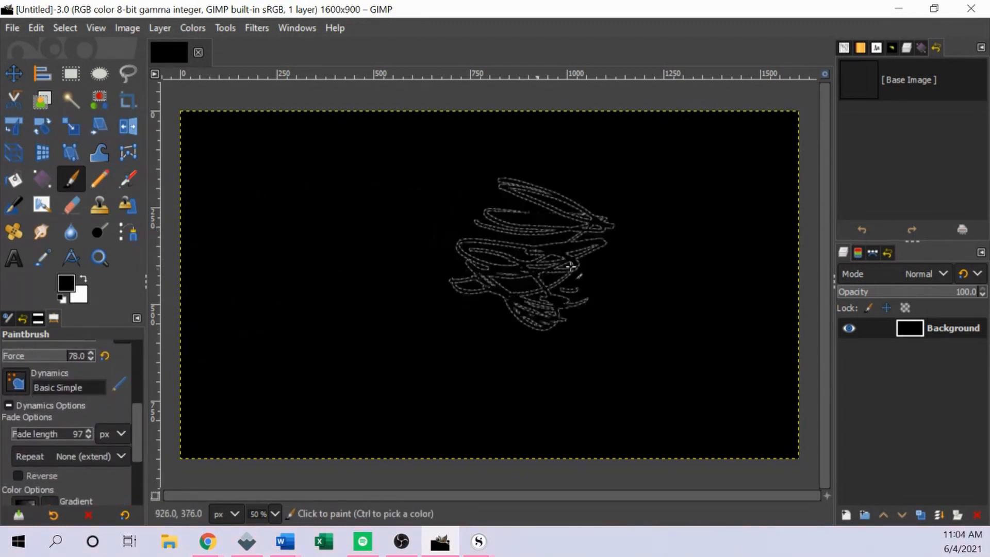
Make white the foreground colour and paint overlapping scratchy brush strokes across the whole black canvas
mouse_move(129, 432)
mouse_down()
mouse_move(141, 419)
mouse_move(101, 288)
mouse_up()
click(215, 142)
click(227, 304)
click(409, 398)
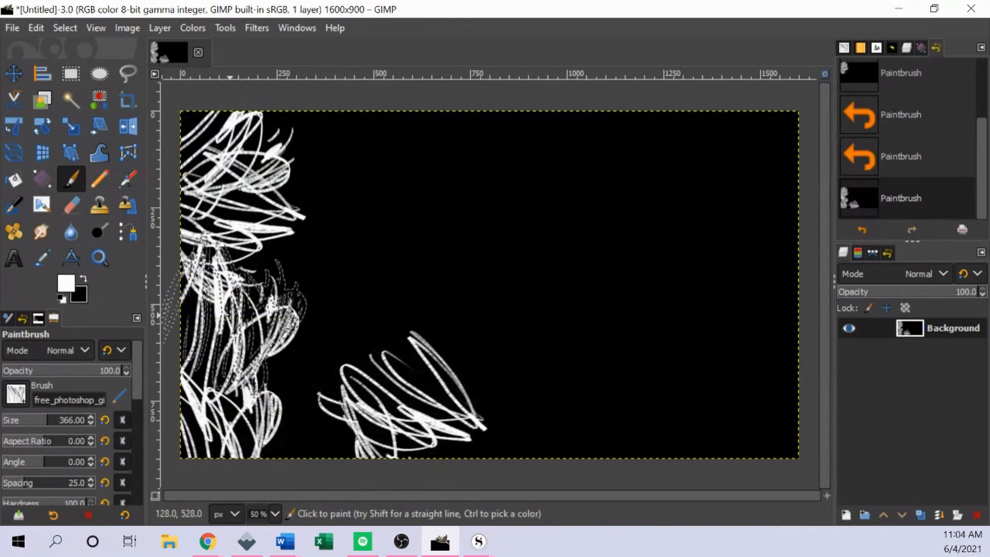
click(346, 364)
click(410, 263)
click(588, 389)
click(706, 364)
click(454, 135)
click(313, 144)
click(361, 299)
click(446, 296)
click(579, 230)
click(562, 330)
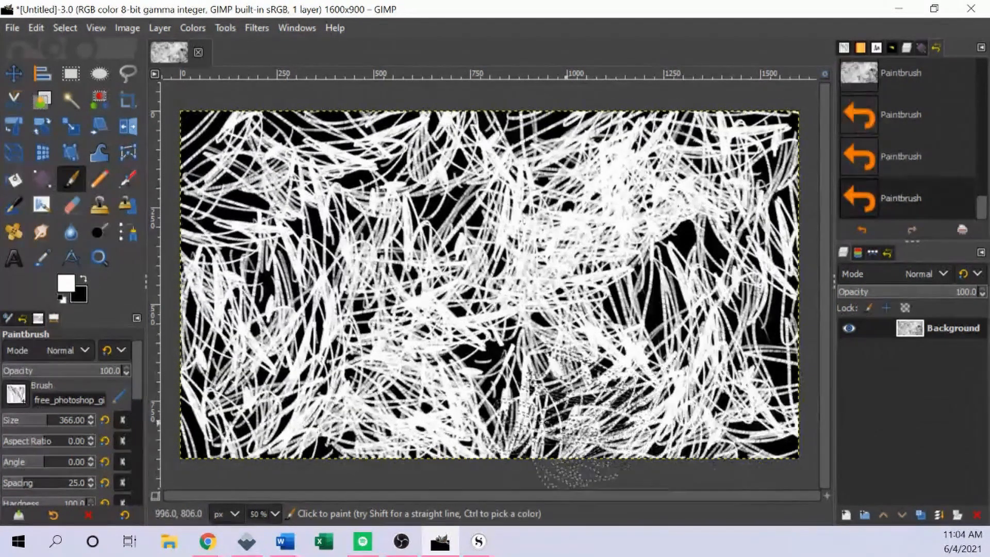
click(567, 438)
click(245, 438)
click(549, 160)
Switch the foreground colour to black and paint scratchy strokes over the white texture across the canvas
click(83, 279)
click(241, 221)
click(289, 397)
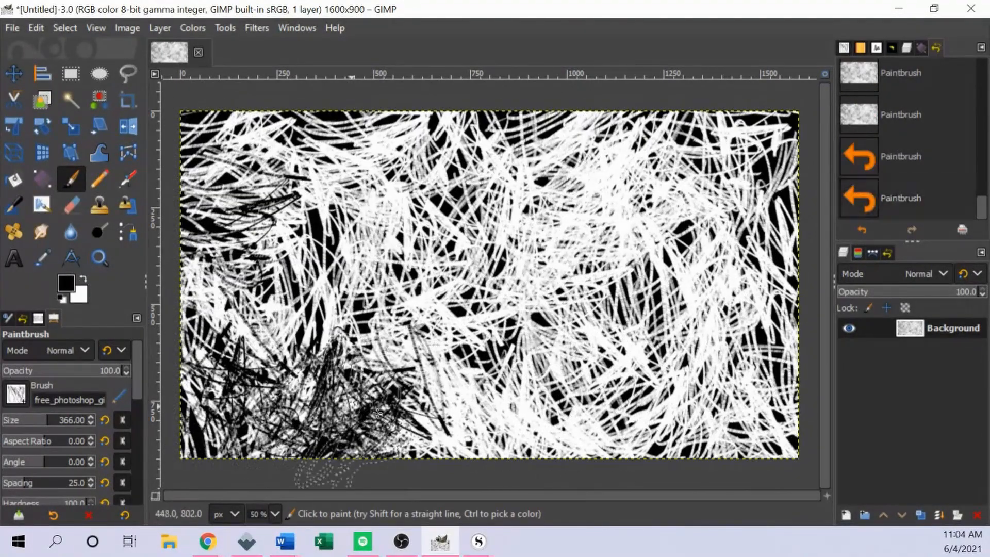
click(374, 412)
click(627, 389)
click(747, 257)
click(609, 170)
click(487, 296)
click(296, 202)
click(247, 180)
click(441, 173)
click(413, 206)
click(631, 266)
click(619, 382)
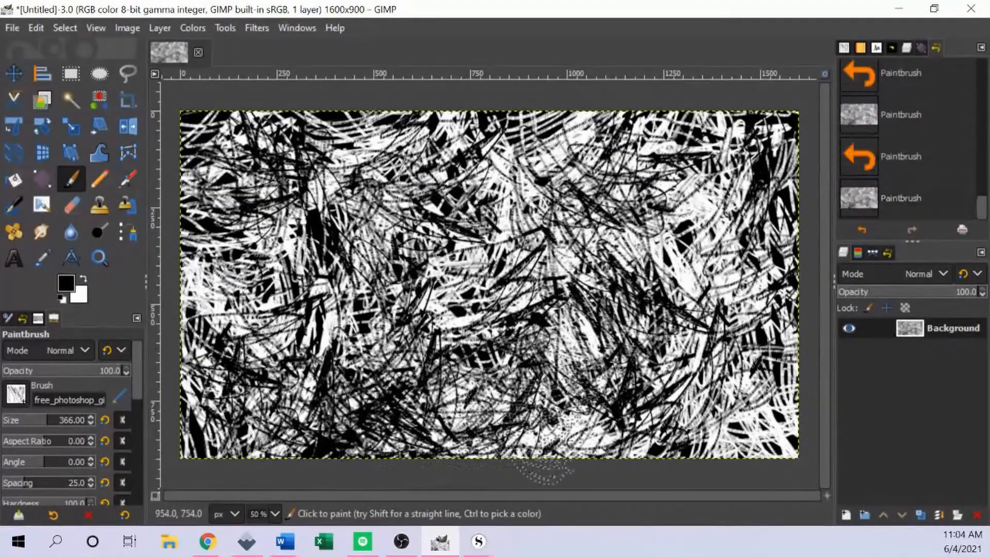
click(712, 198)
click(537, 157)
click(376, 176)
click(11, 28)
click(42, 186)
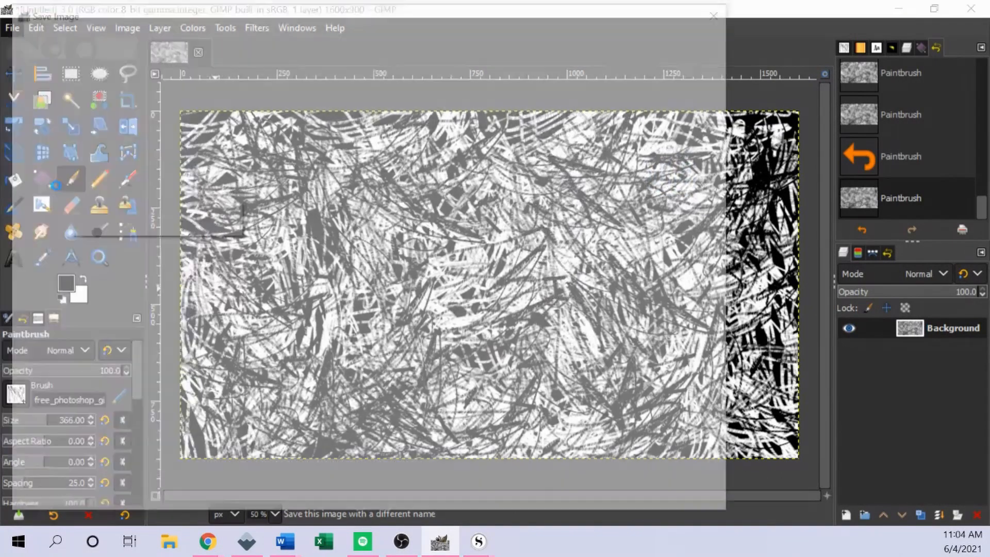
click(693, 520)
Export the scratch texture as the PNG image TextBlur1 in the Pictures folder
click(12, 28)
click(44, 268)
text(textblur1)
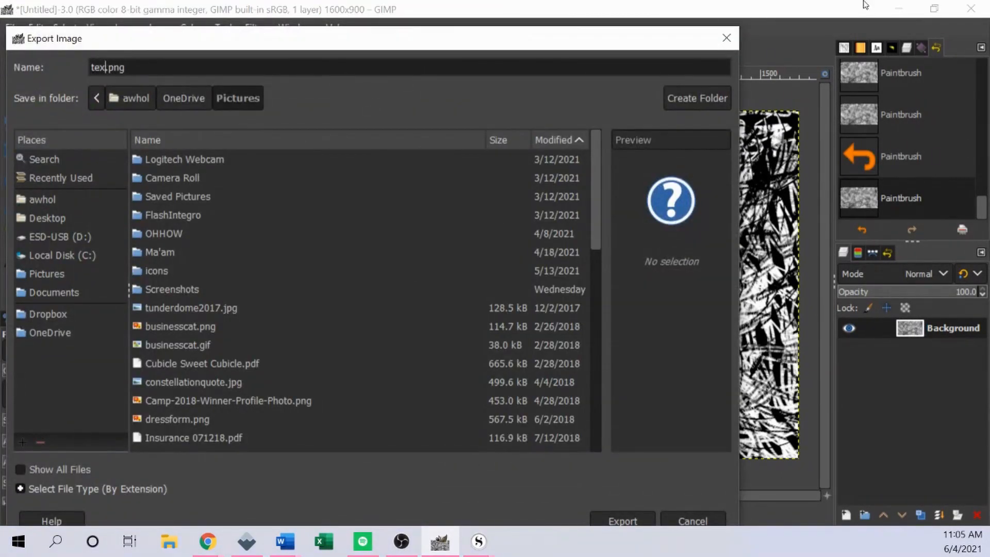
key(Return)
click(397, 356)
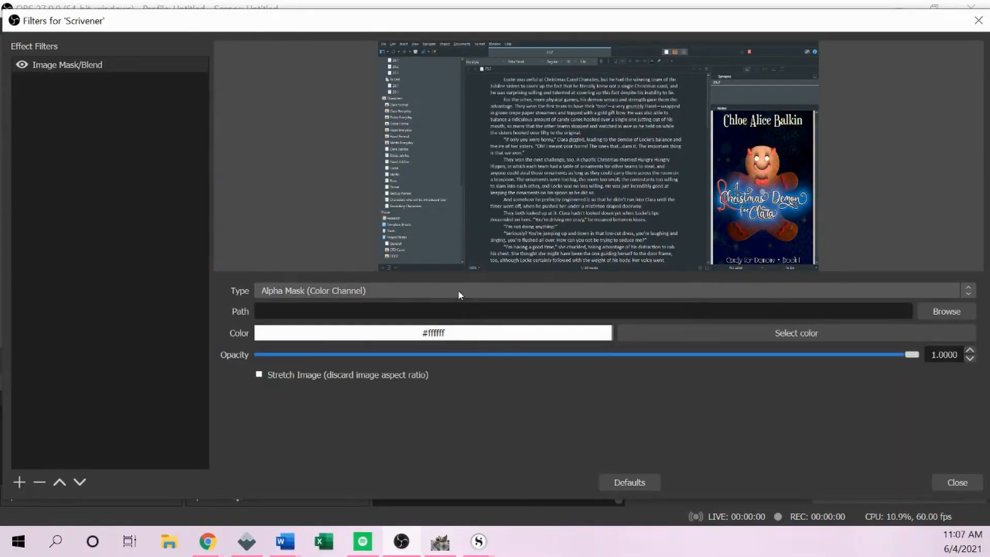
Switch to OBS and load TextBlur1.png from Pictures as the mask image of the Image Mask/Blend filter
click(947, 312)
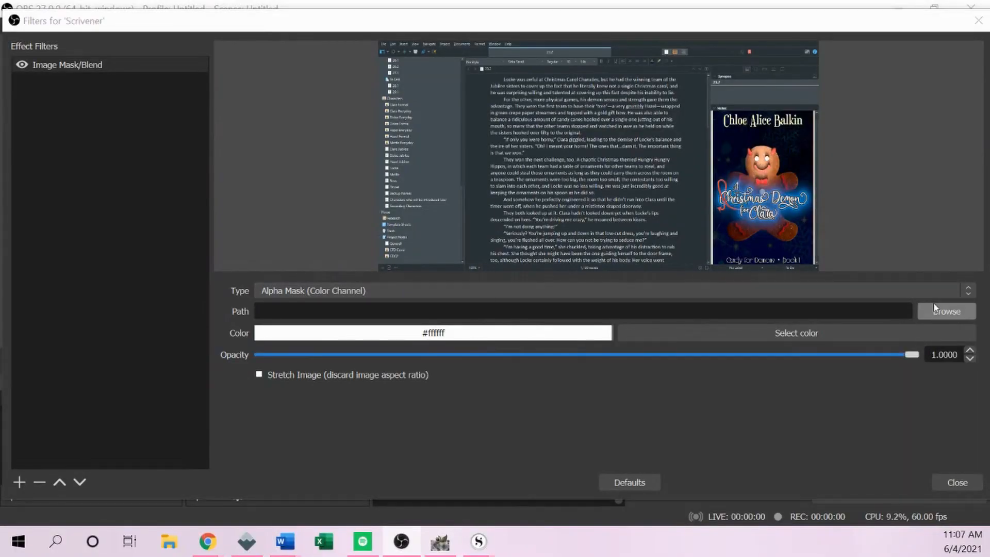
scroll(359, 202, down, 3)
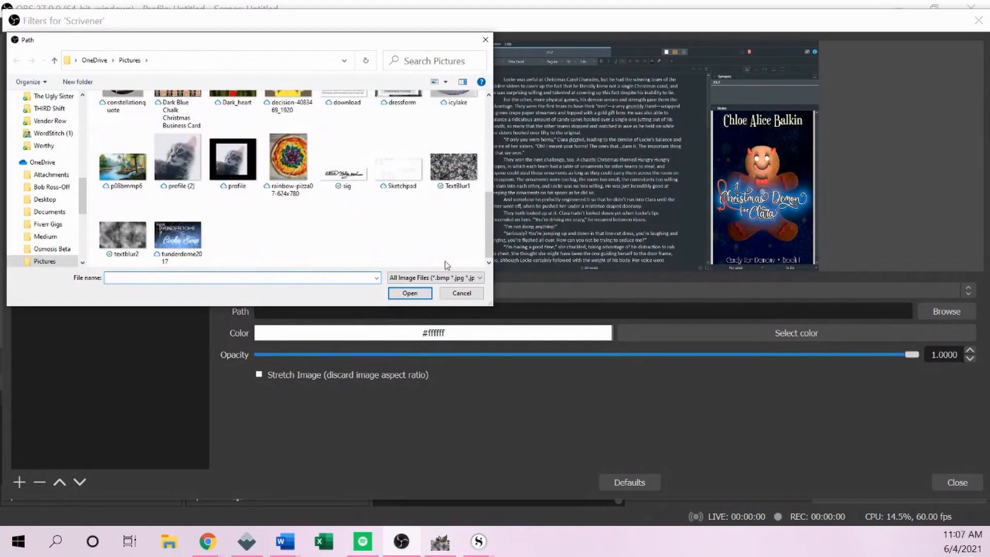
click(454, 165)
click(410, 293)
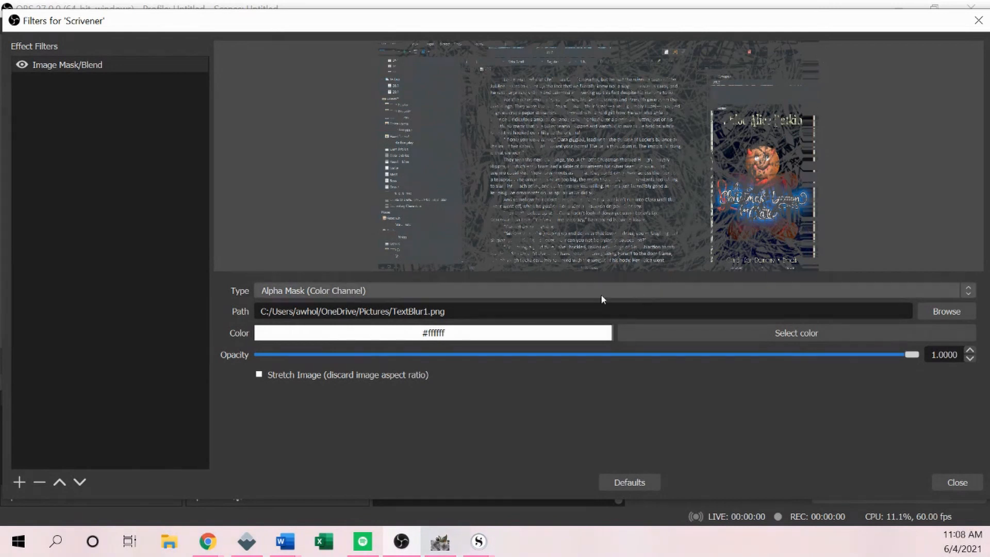
Try the dark grey #555555 as the mask filter's colour
click(705, 330)
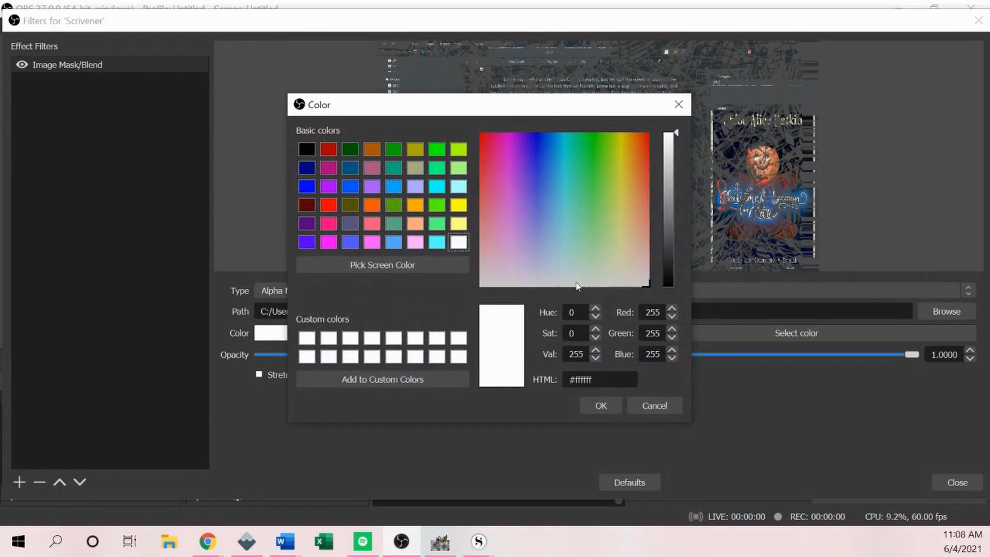
click(668, 235)
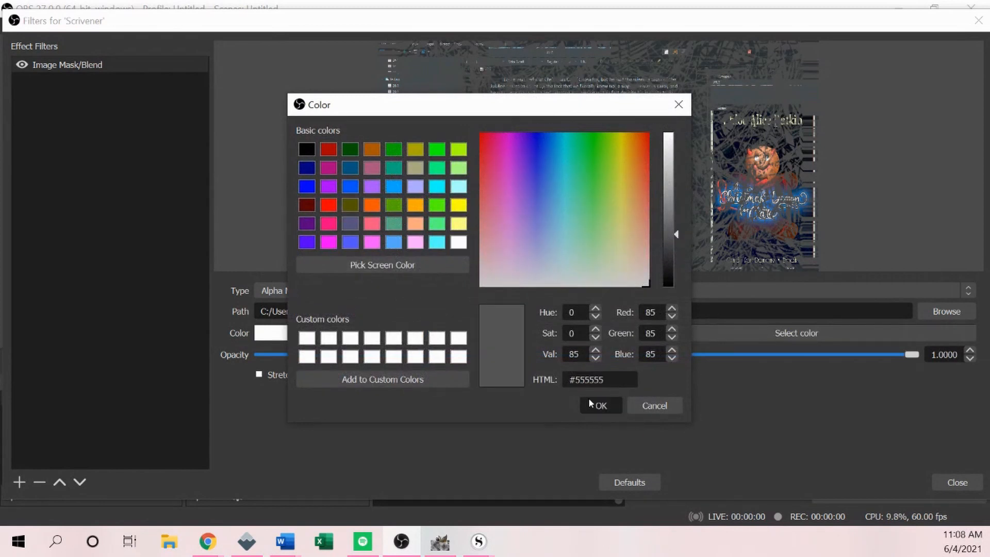
click(592, 404)
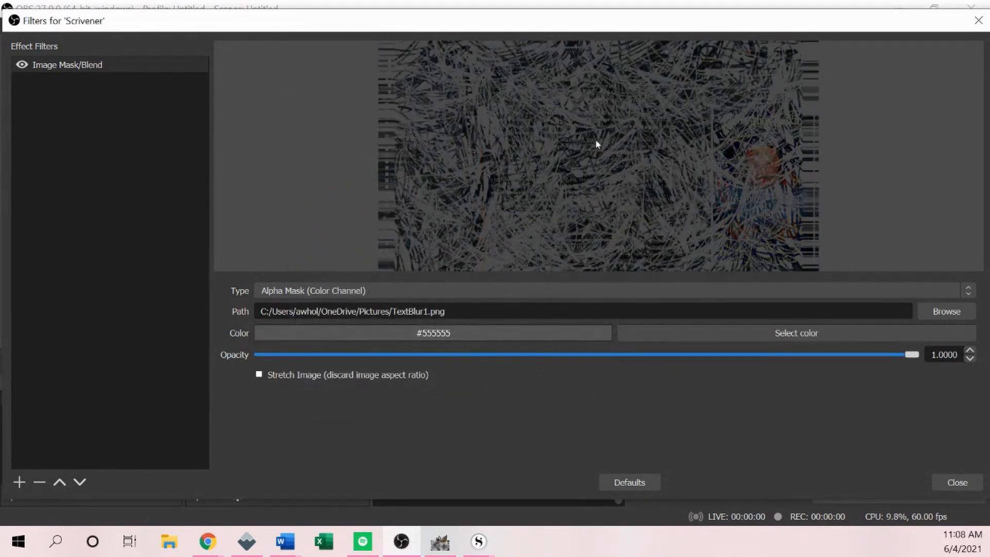
Try the green #55ff7f as the mask filter's colour
click(719, 336)
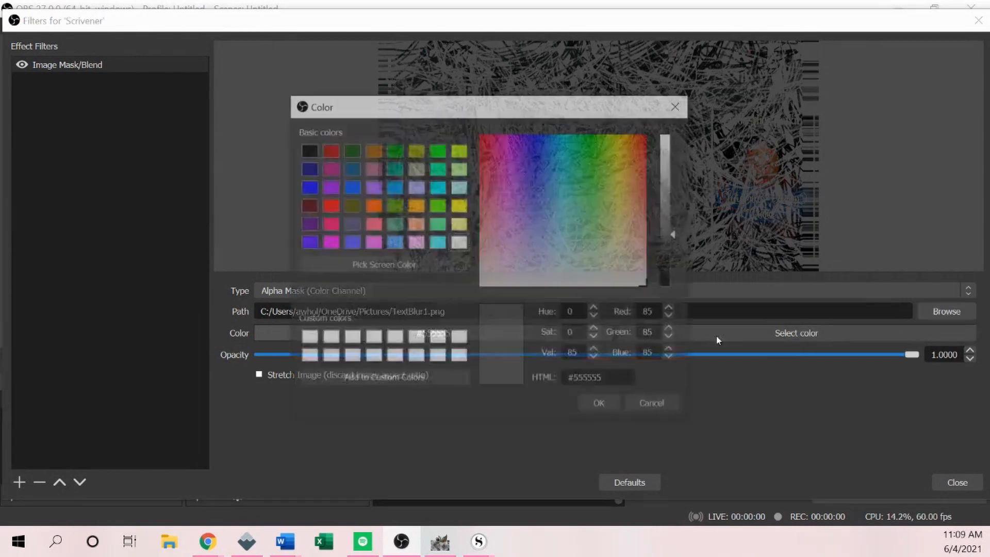
click(437, 223)
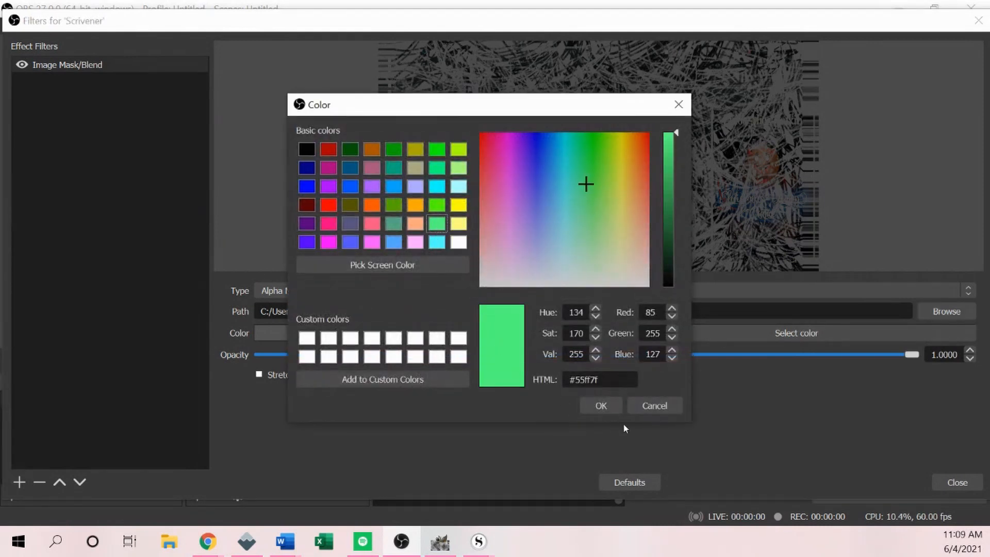
click(601, 405)
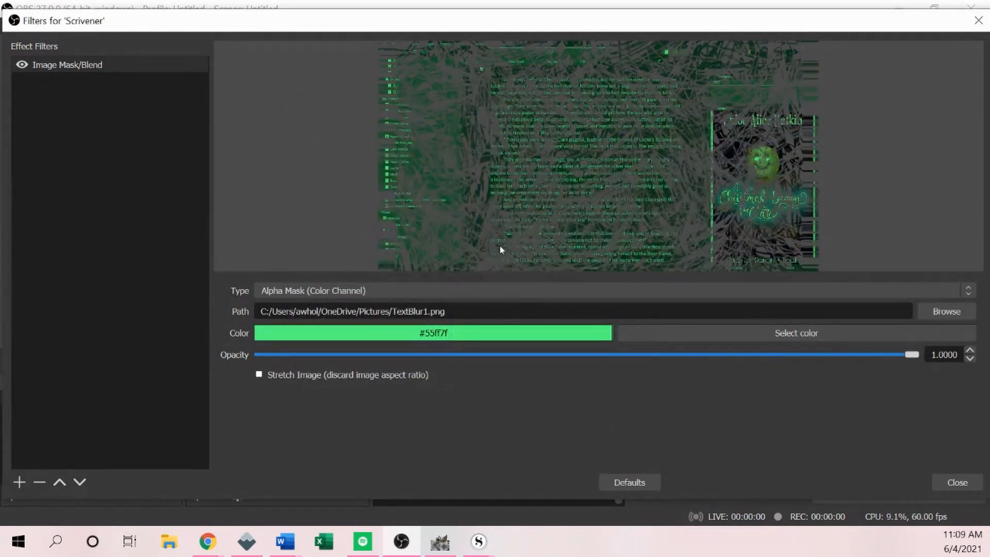
Set the mask filter's colour back to white, #ffffff
click(812, 338)
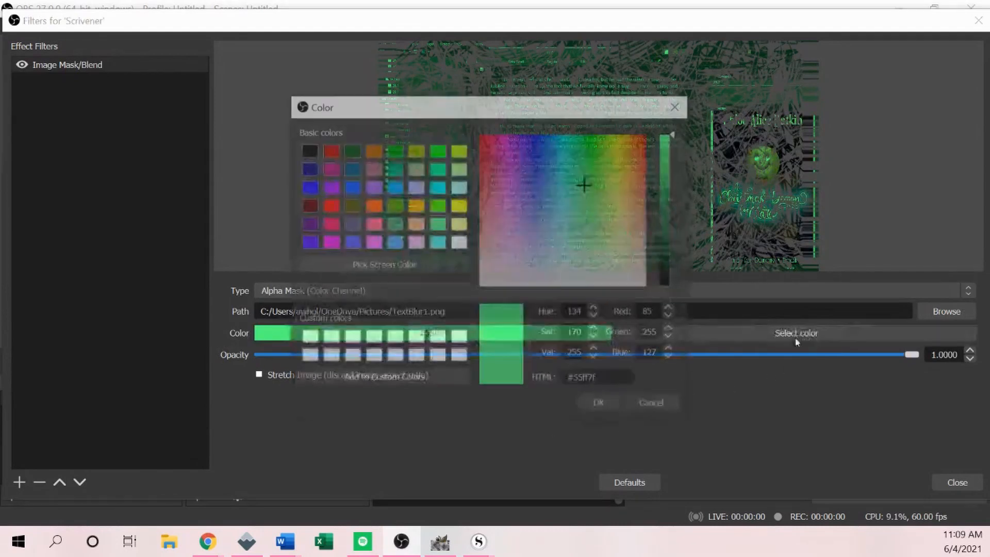
click(460, 243)
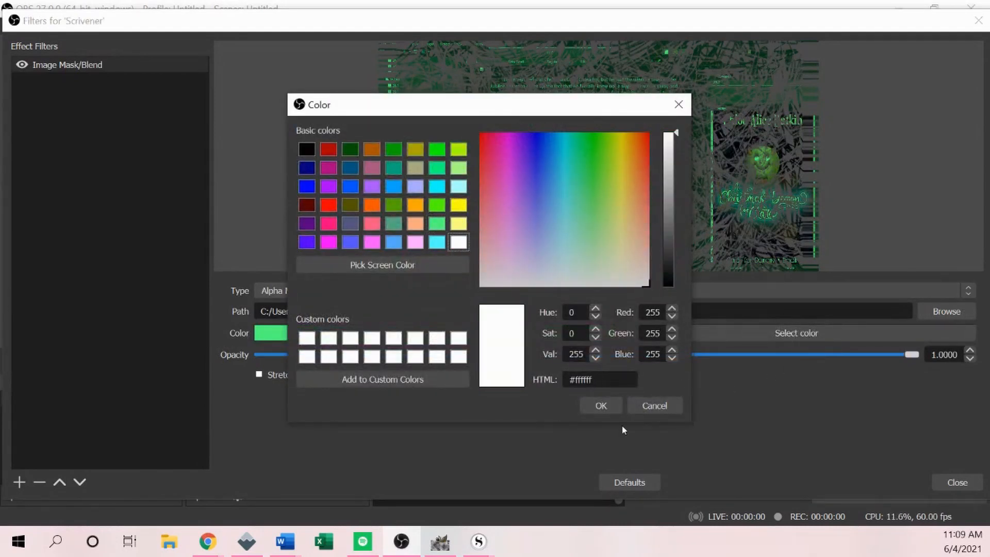
click(601, 405)
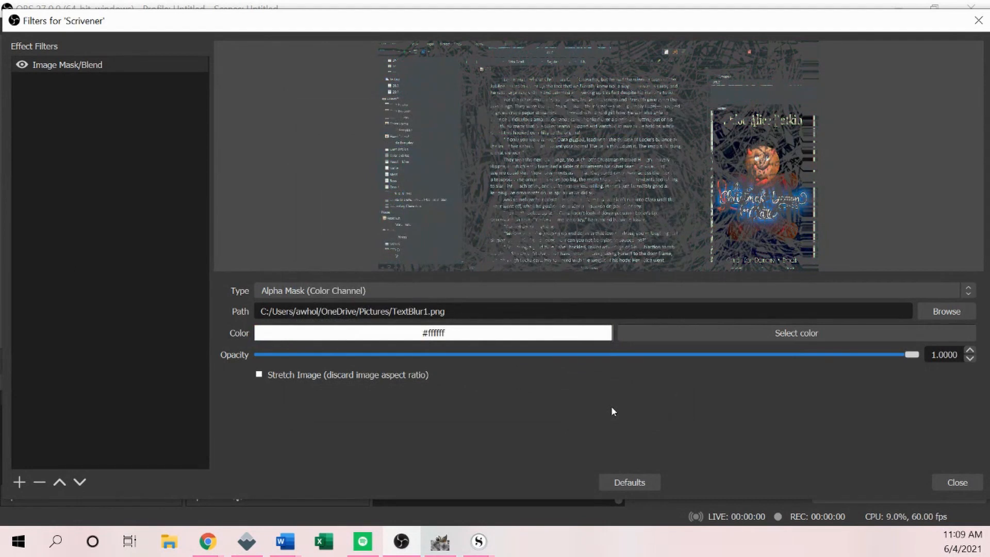
Close the filter settings and add the existing Wavemaker window capture as a source in the current scene
click(957, 483)
click(197, 495)
click(251, 434)
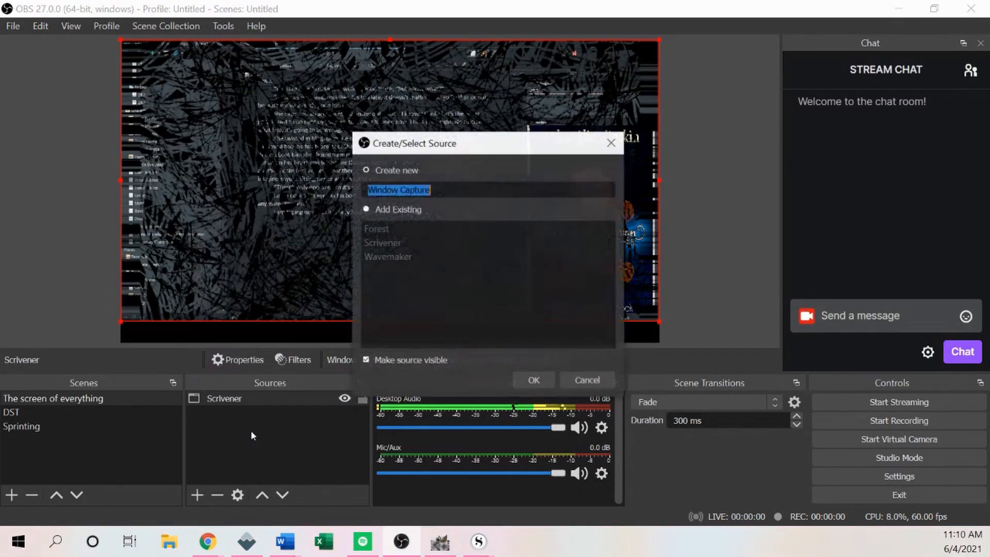
click(366, 209)
click(388, 257)
click(531, 379)
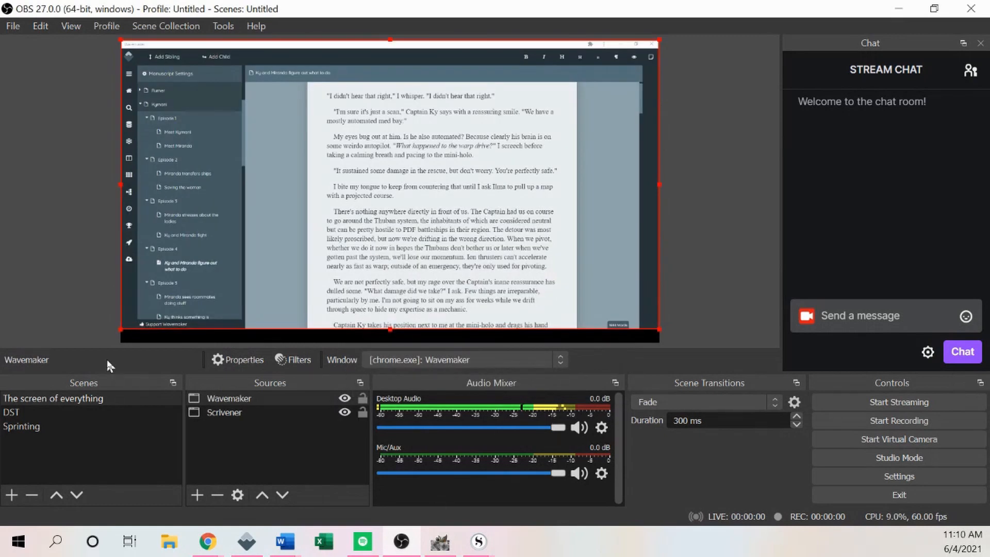
Add an Image Mask/Blend filter to the Wavemaker window capture
click(293, 359)
click(19, 493)
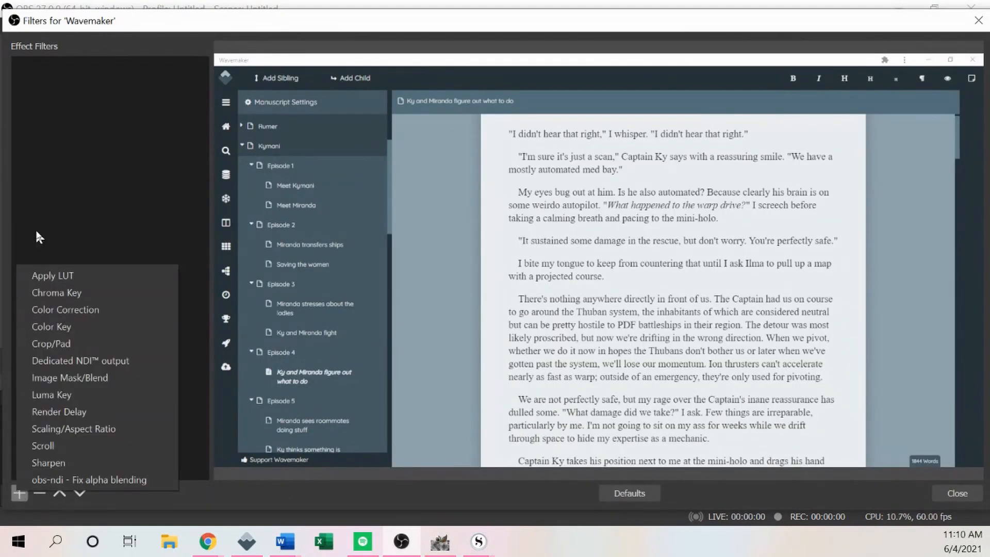
click(52, 380)
click(478, 296)
Load the TextBlur1 picture as the Wavemaker filter's mask image and close the filter settings
click(946, 322)
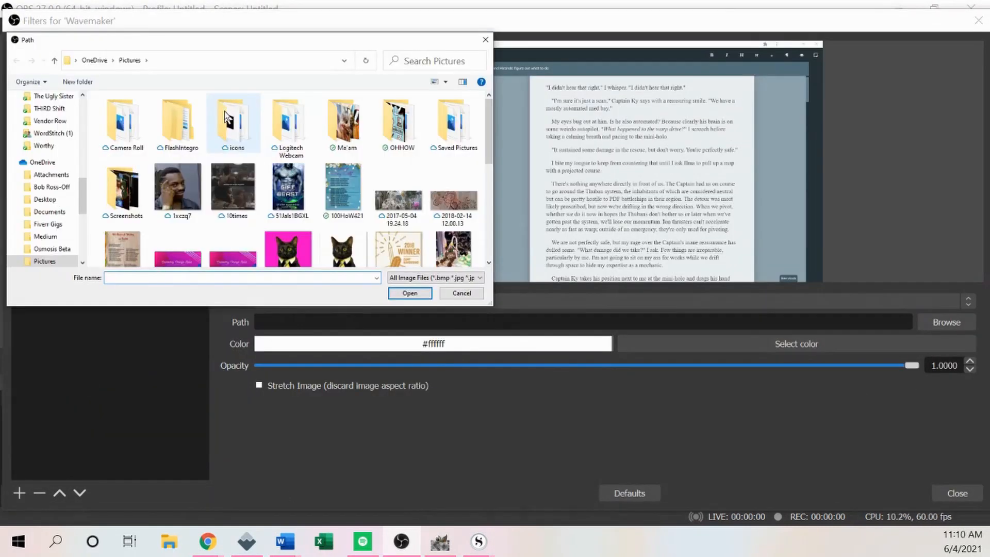
scroll(281, 211, down, 3)
scroll(280, 209, down, 2)
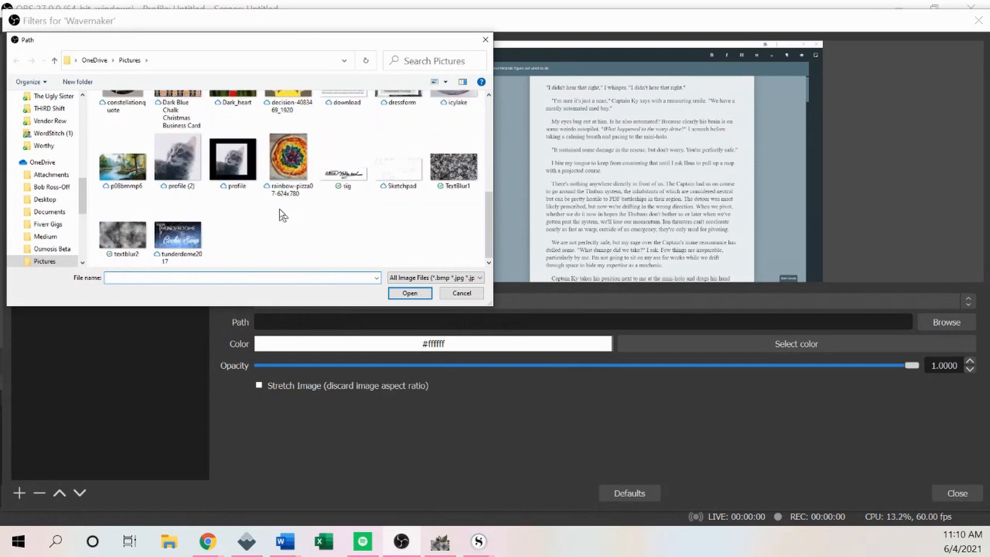
click(464, 170)
click(410, 292)
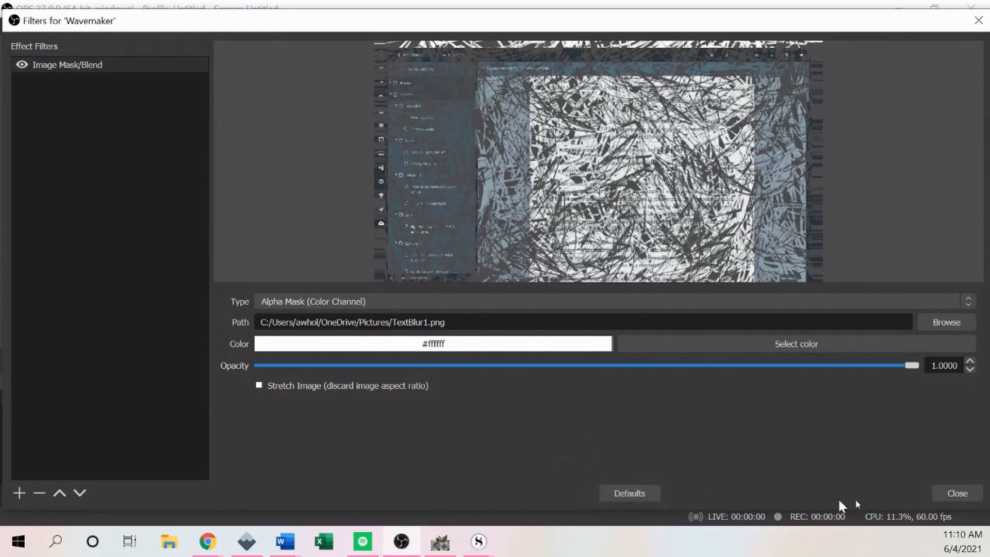
click(942, 496)
Add the existing spacescape image as a source in the current scene
scroll(440, 207, down, 5)
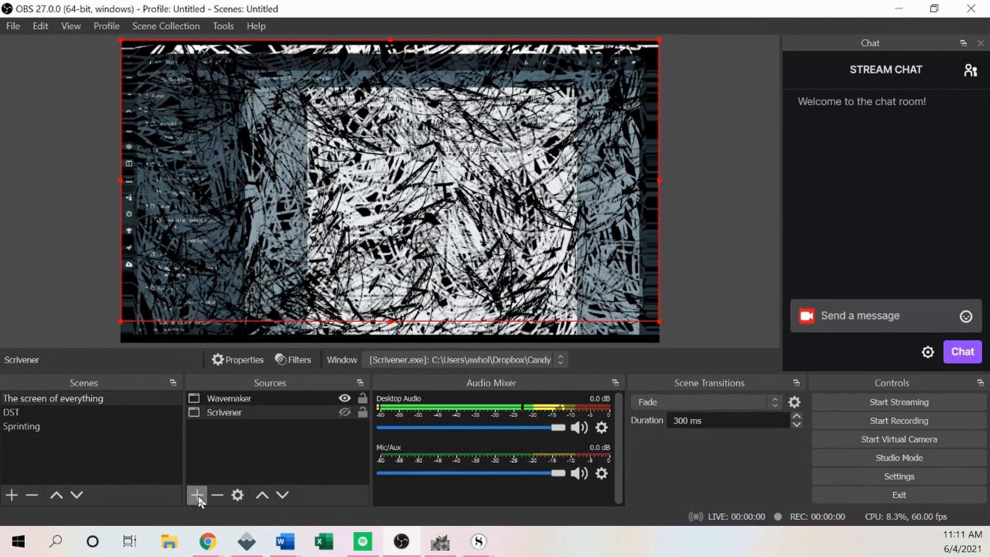
click(197, 496)
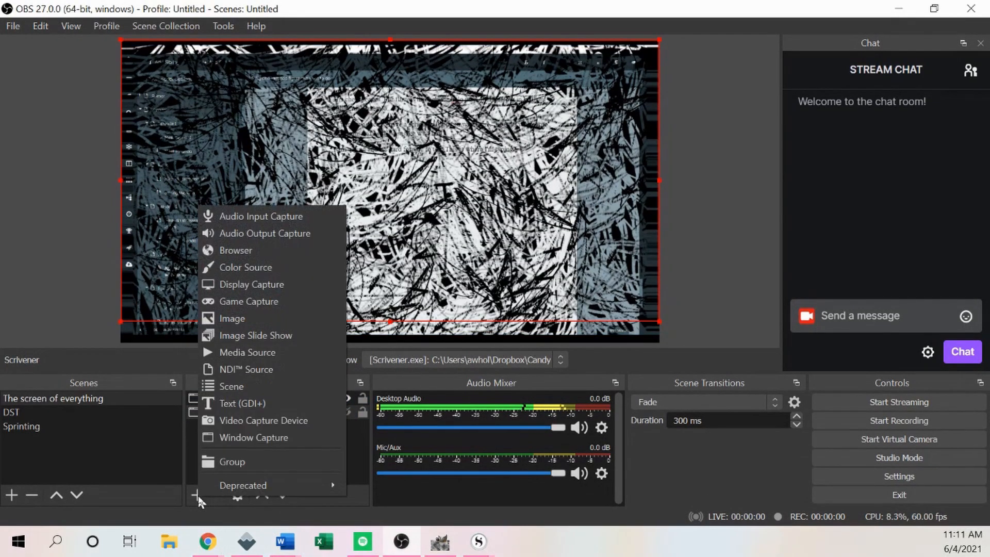
click(226, 316)
click(365, 209)
click(387, 229)
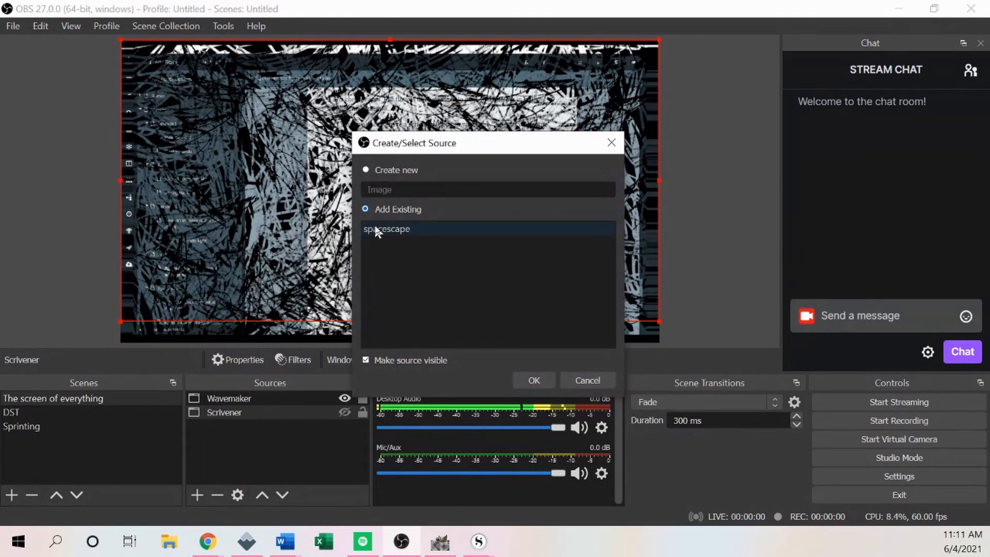
click(534, 380)
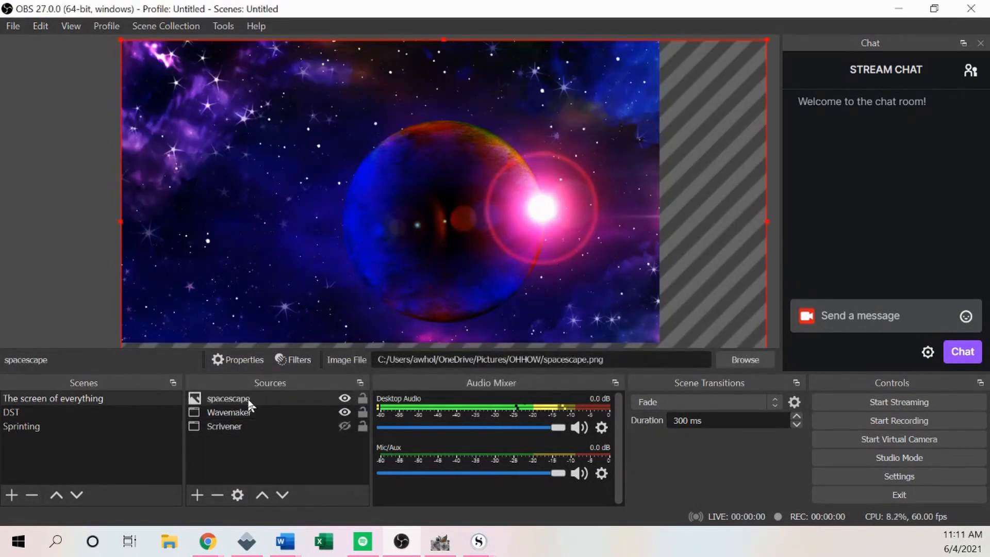
Move the spacescape source beneath both window captures, and swap the visible capture from Wavemaker to Scrivener
drag(243, 402, 244, 449)
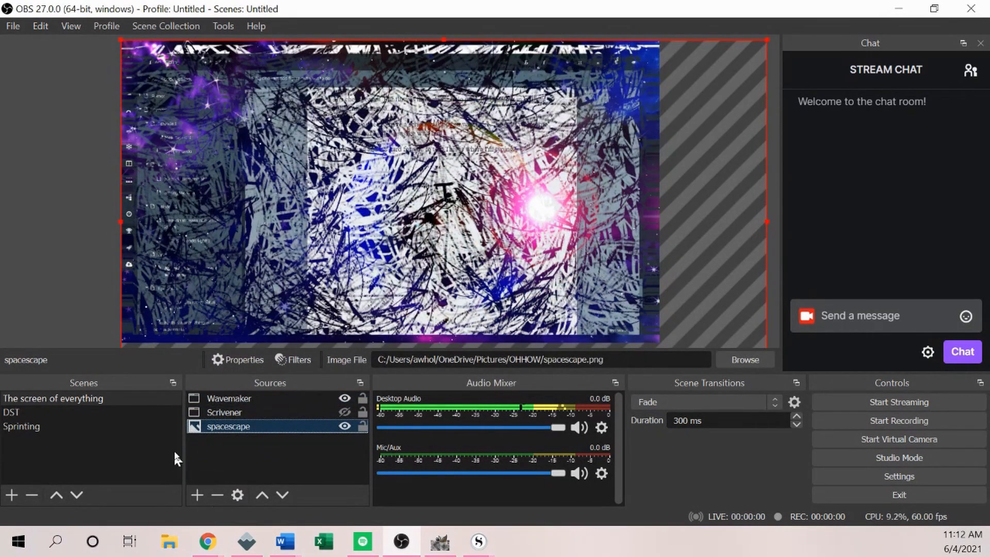
click(345, 398)
click(344, 412)
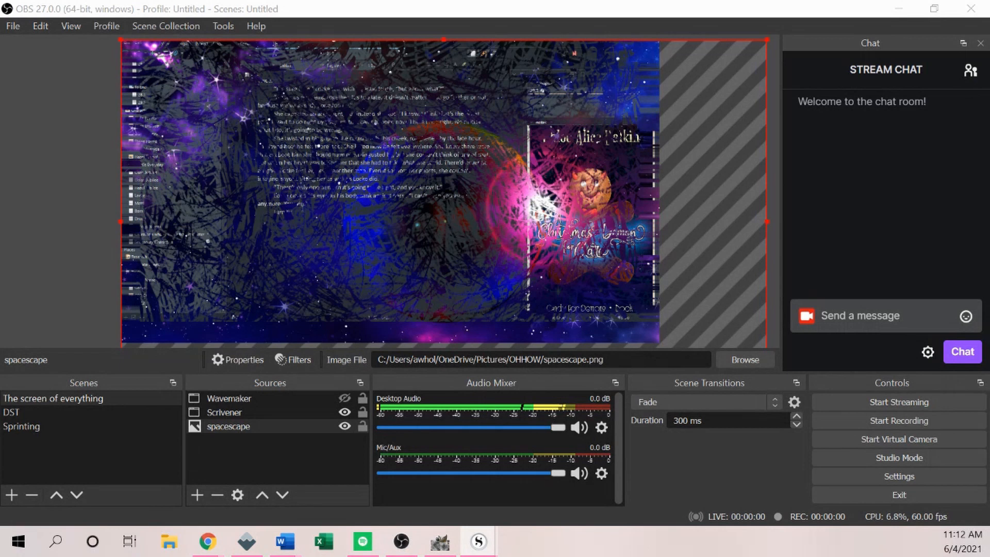
Switch to Scrivener and write the test sentence "I am typing and it's hopefully hard for you to" after the manuscript's last paragraph
text(ping and typinpefully)
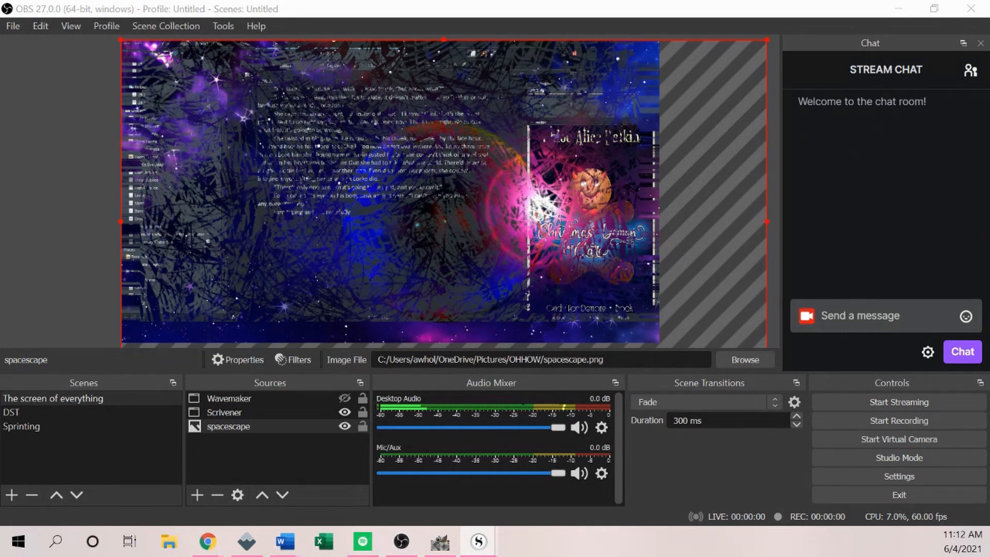
text( hard)
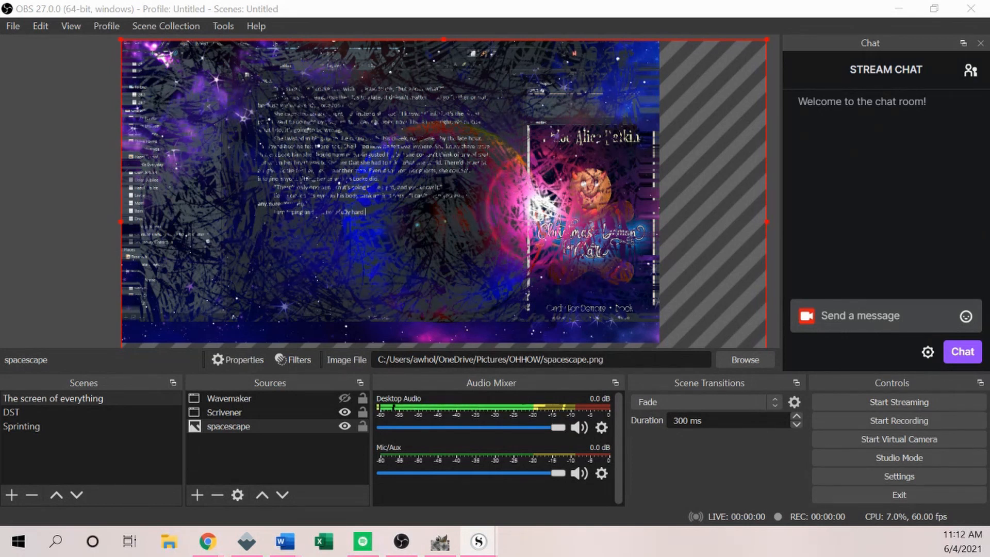
text( for w)
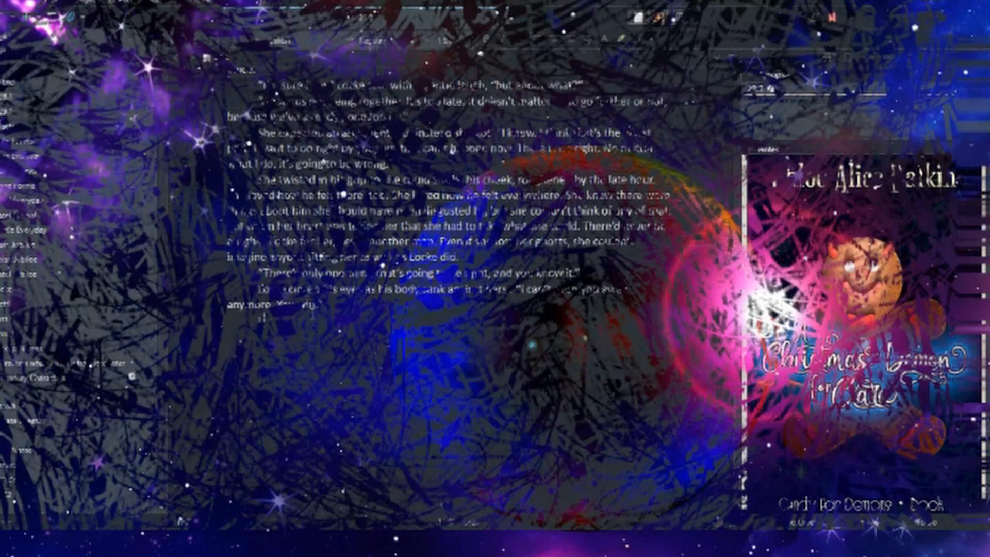
text(ing and it's hopefully)
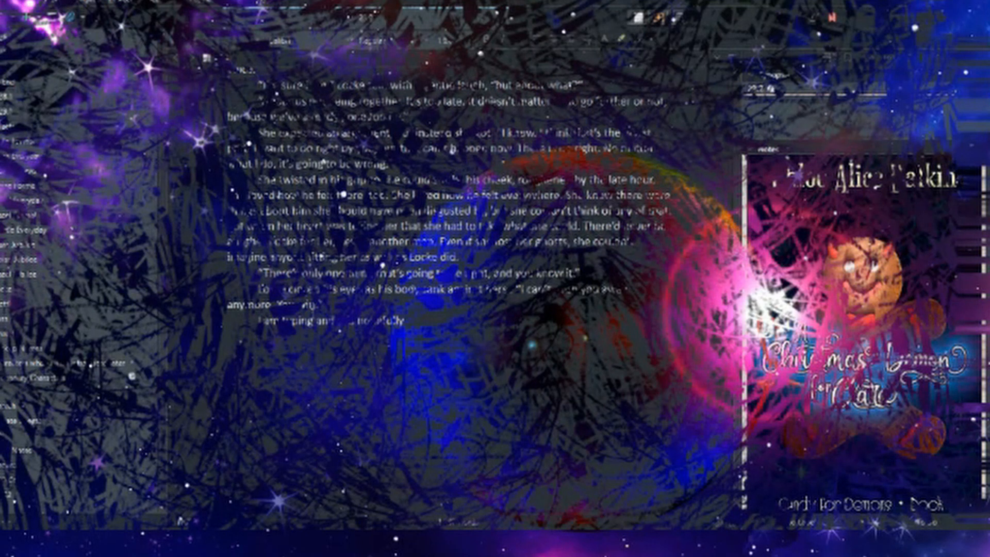
text( hard for you to)
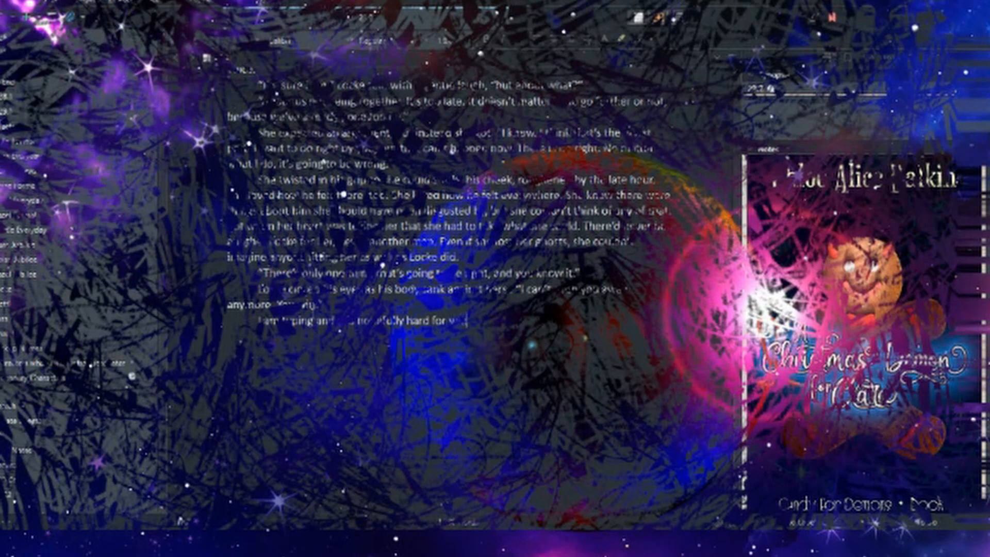